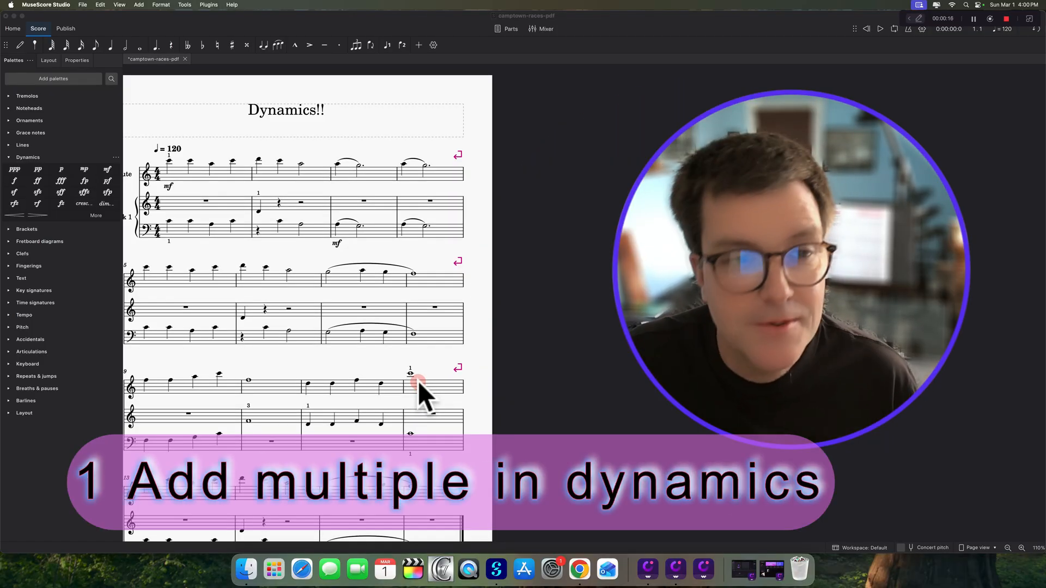
Step: Delete the mf marking beneath the flute's first note
click(169, 186)
key(Delete)
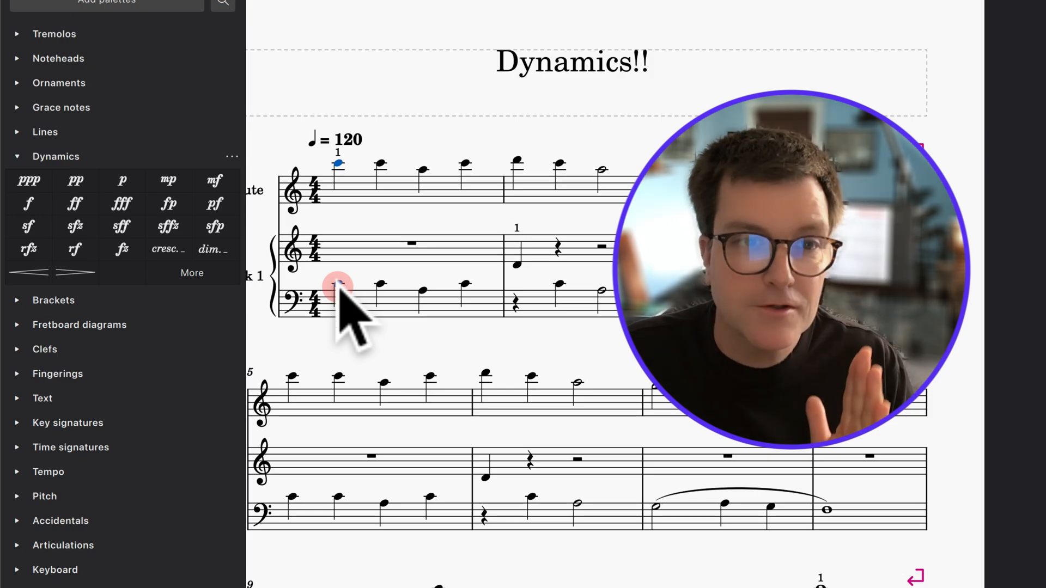
Step: Try adding mf to the first flute note and the first bass-clef note at once, and undo it
ctrl+click(338, 285)
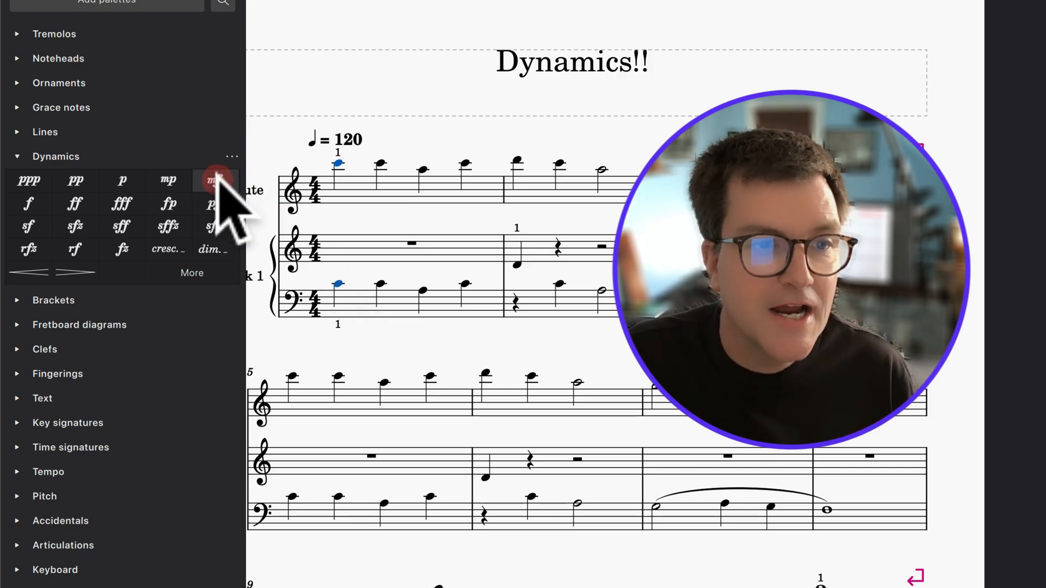
click(214, 180)
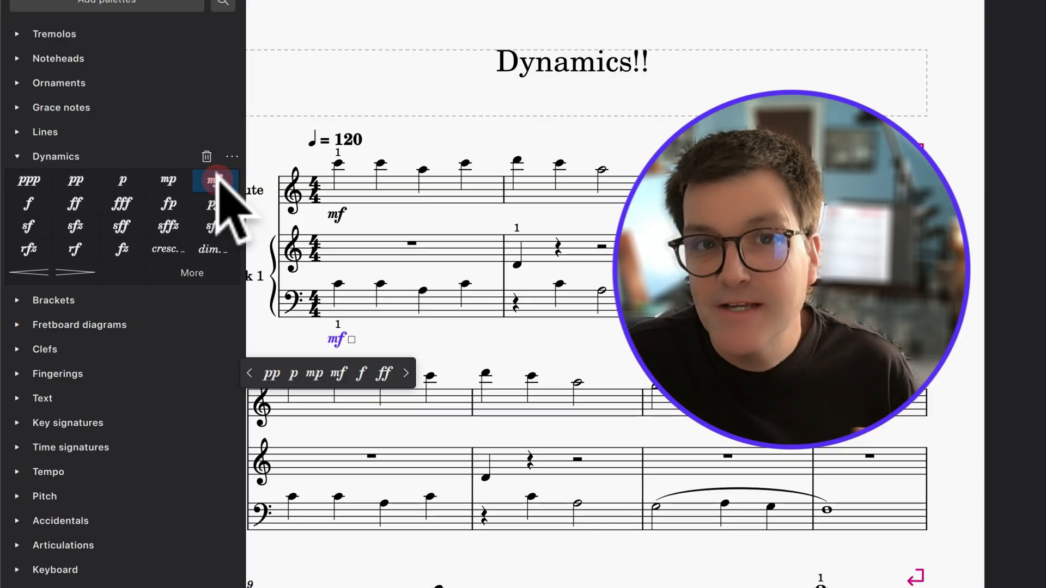
key(ctrl+z)
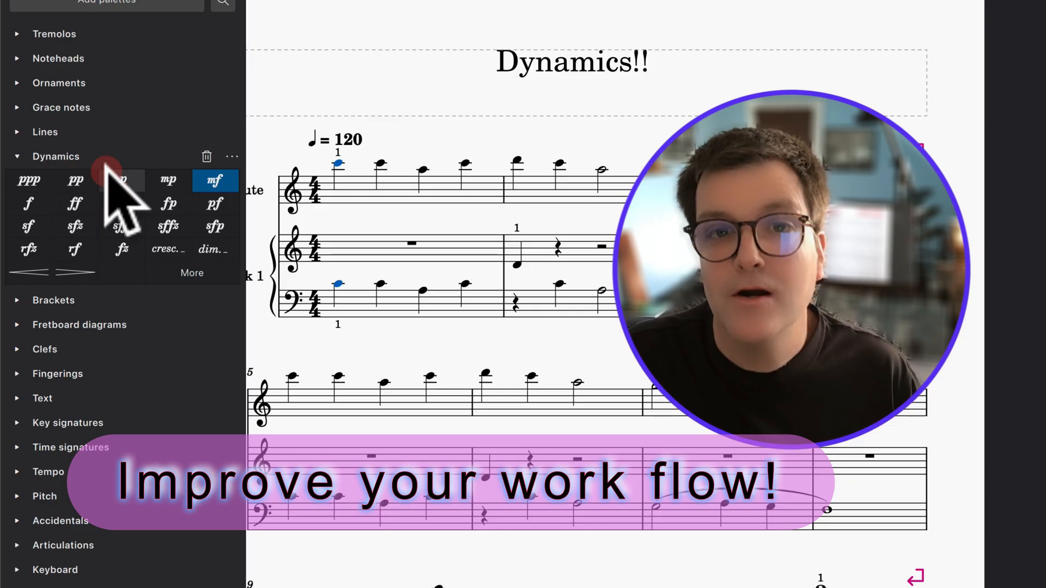
mouse_move(97, 164)
mouse_down()
mouse_move(105, 296)
mouse_move(60, 374)
mouse_move(81, 456)
mouse_move(105, 453)
mouse_move(106, 433)
mouse_move(109, 150)
mouse_up()
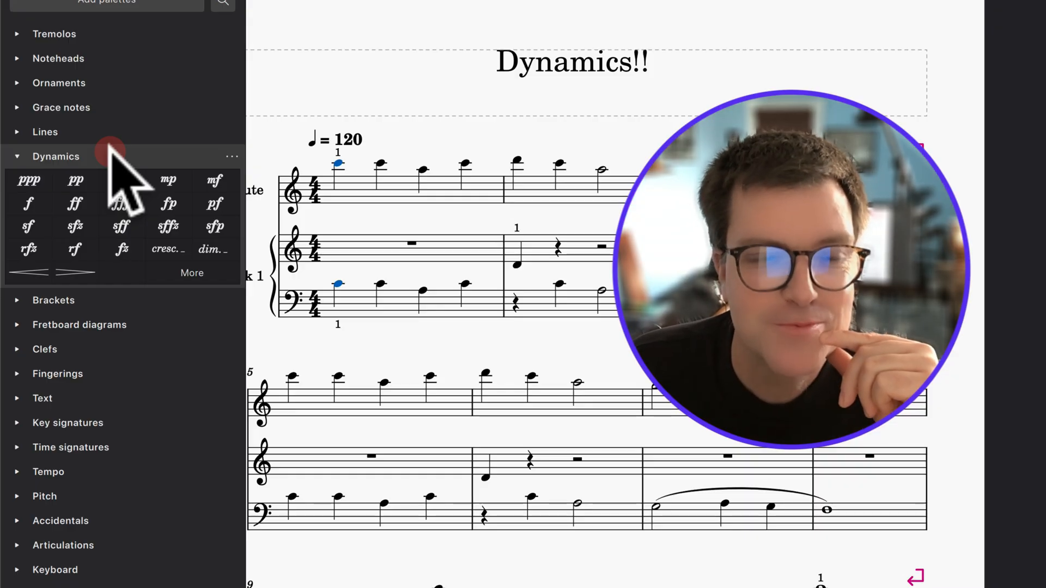
Step: Add an f dynamic beneath the flute's first note in measure 1
click(337, 163)
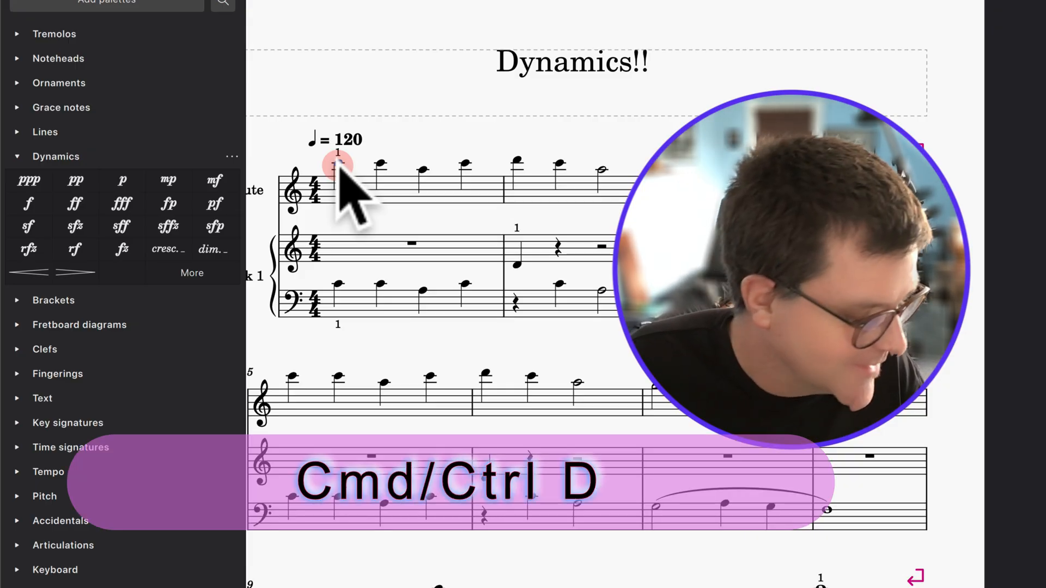
key(ctrl+d)
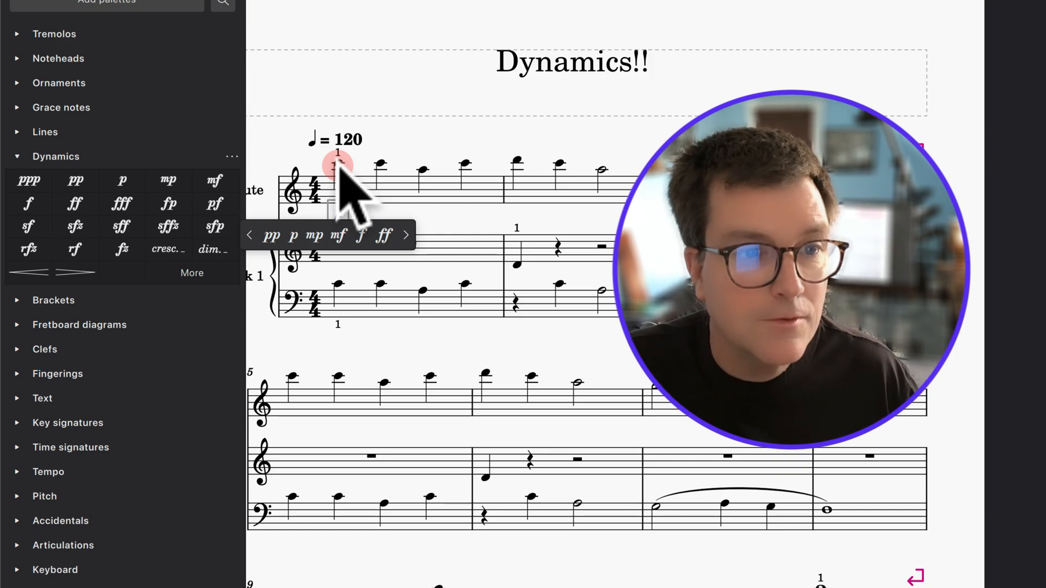
text(f)
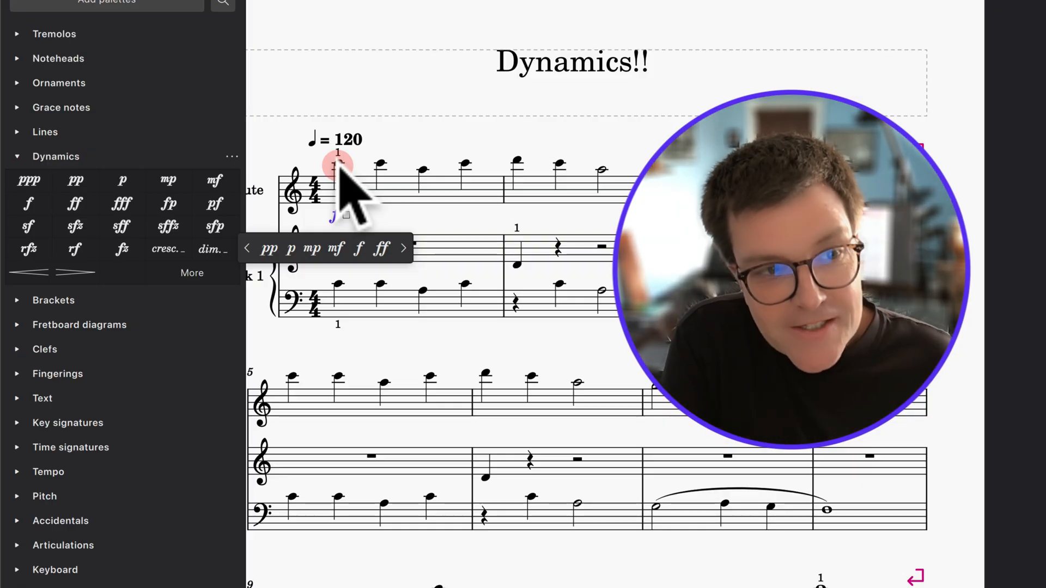
Step: Add the dynamic mf with the text "blend with drummer" beneath the flute's second note in measure 1
key(Right)
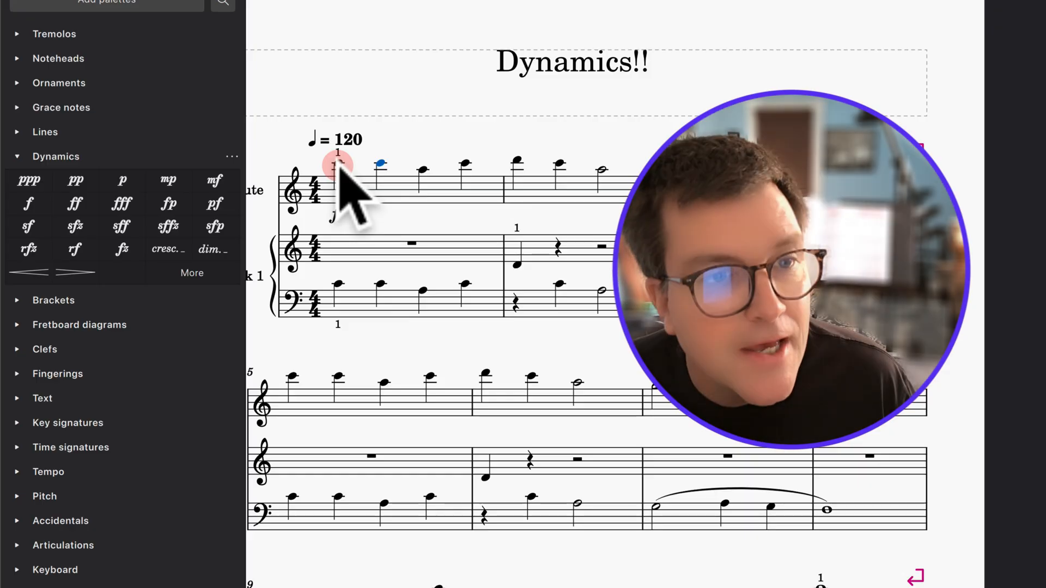
key(ctrl+d)
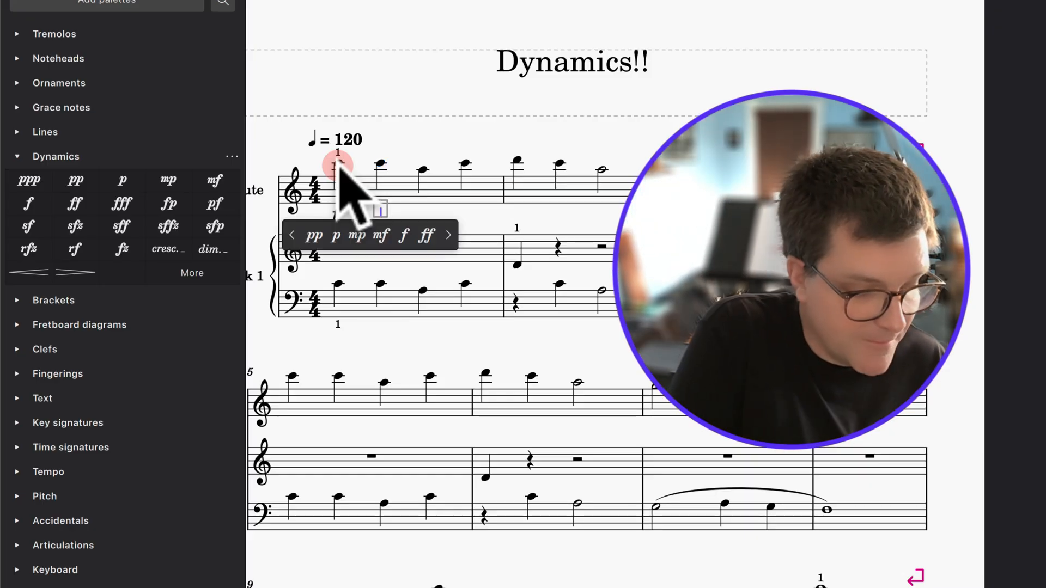
text(mf)
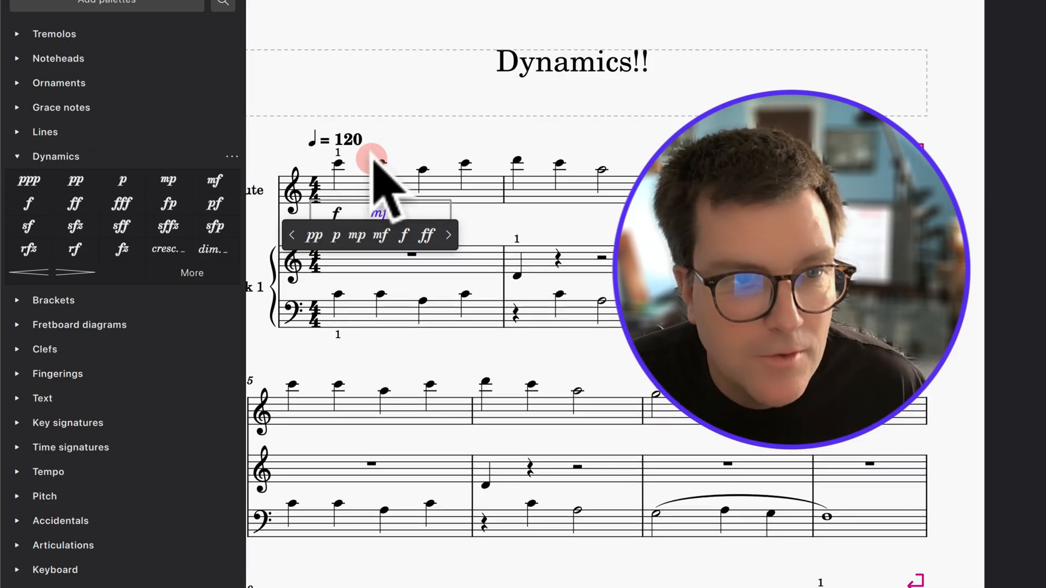
key(Escape)
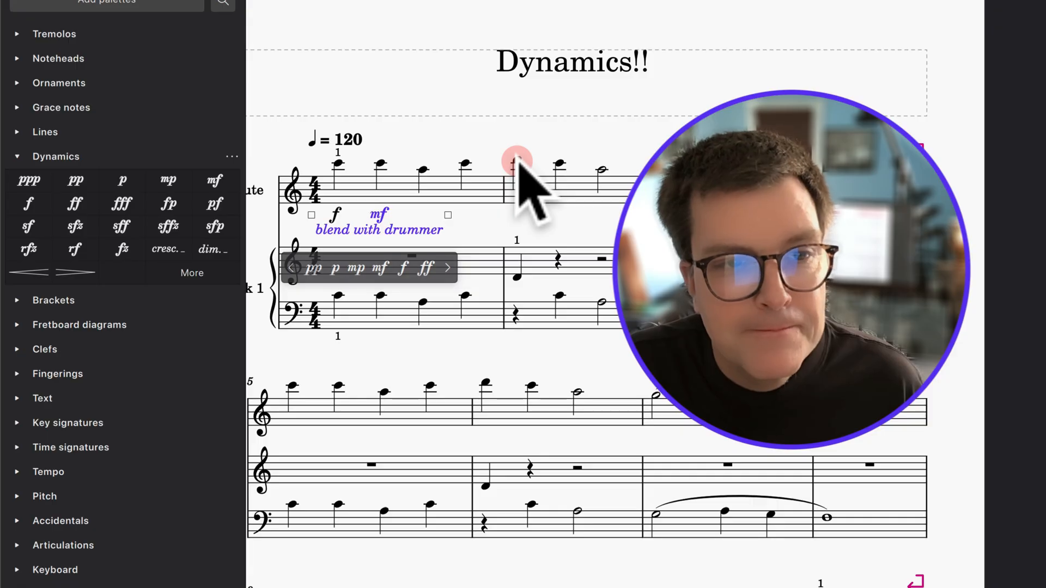
key(Escape)
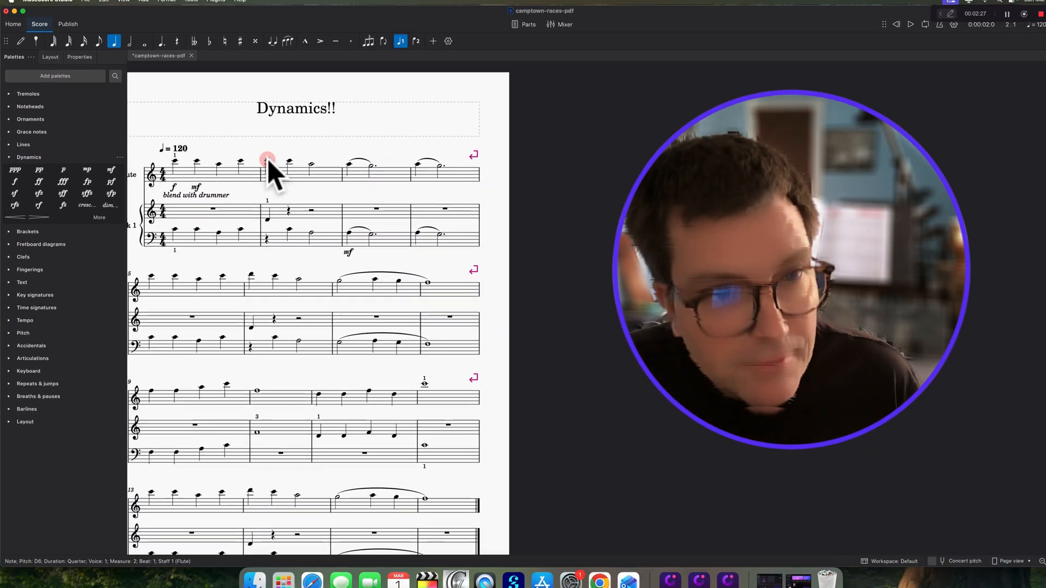
Step: Add a "cresc." marking beneath the flute's first note in measure 2
key(super+d)
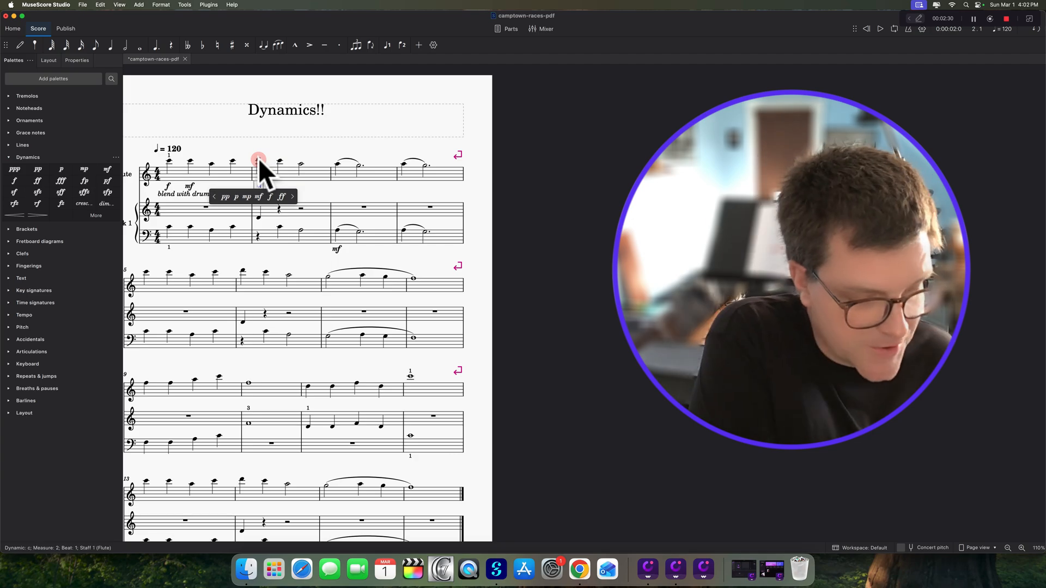
text(cresc.)
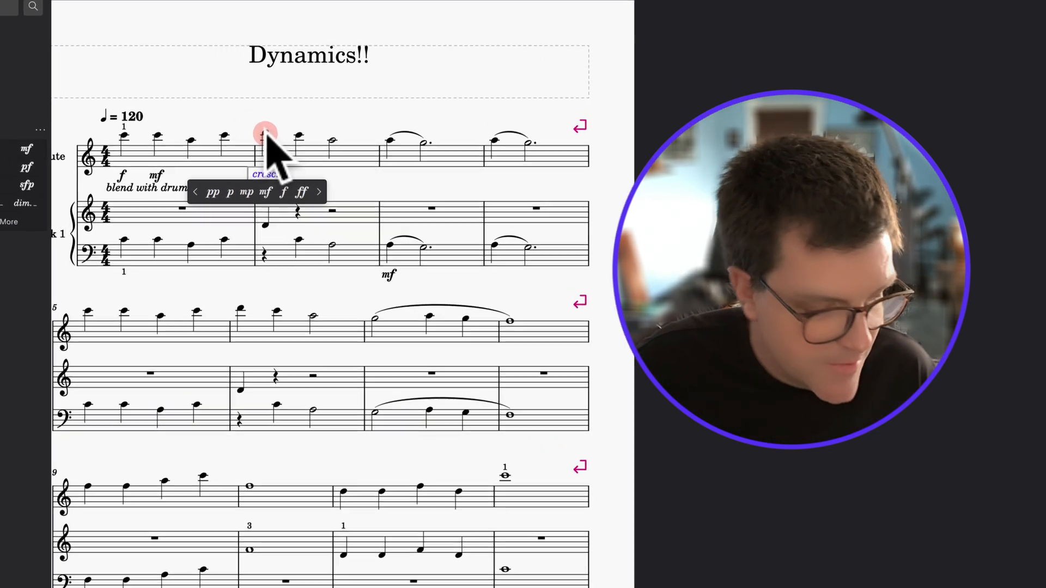
key(Escape)
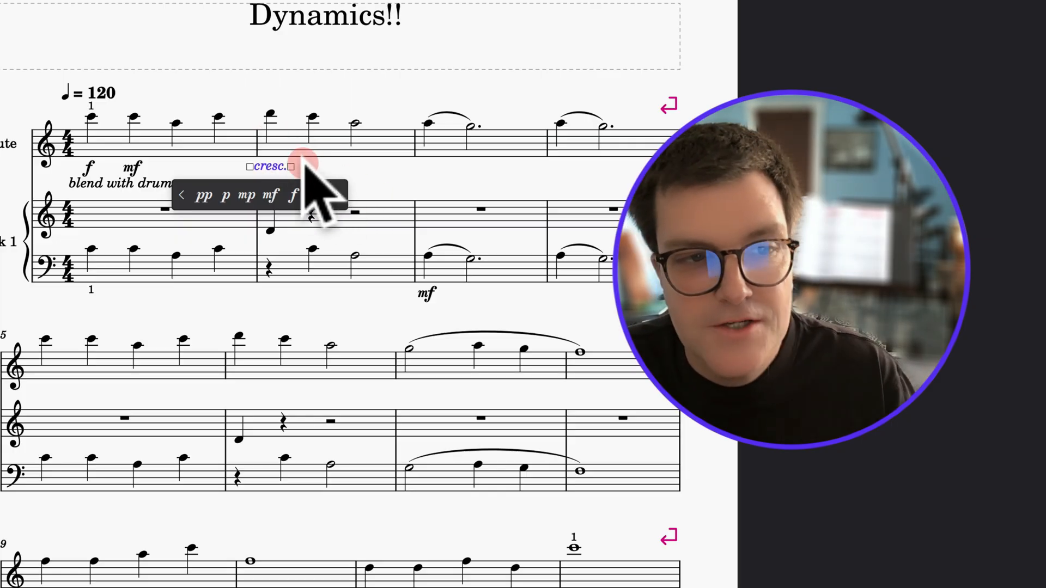
drag(304, 163, 276, 168)
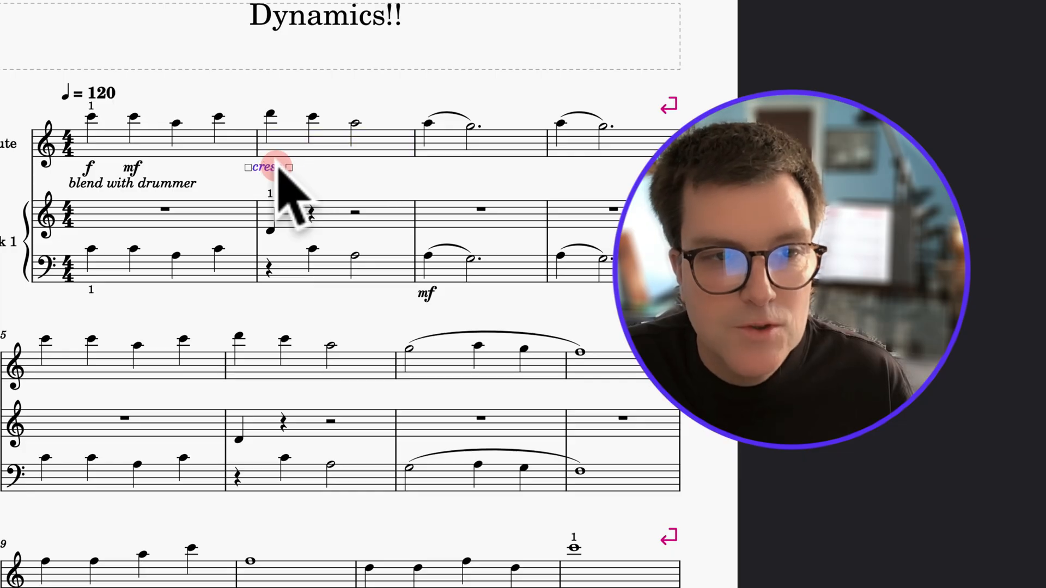
click(134, 166)
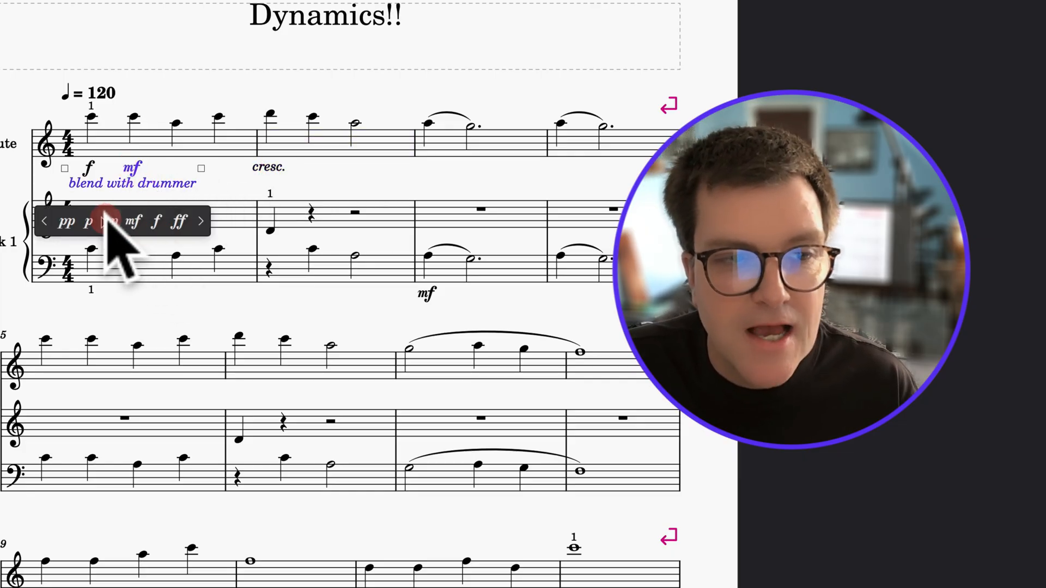
click(199, 220)
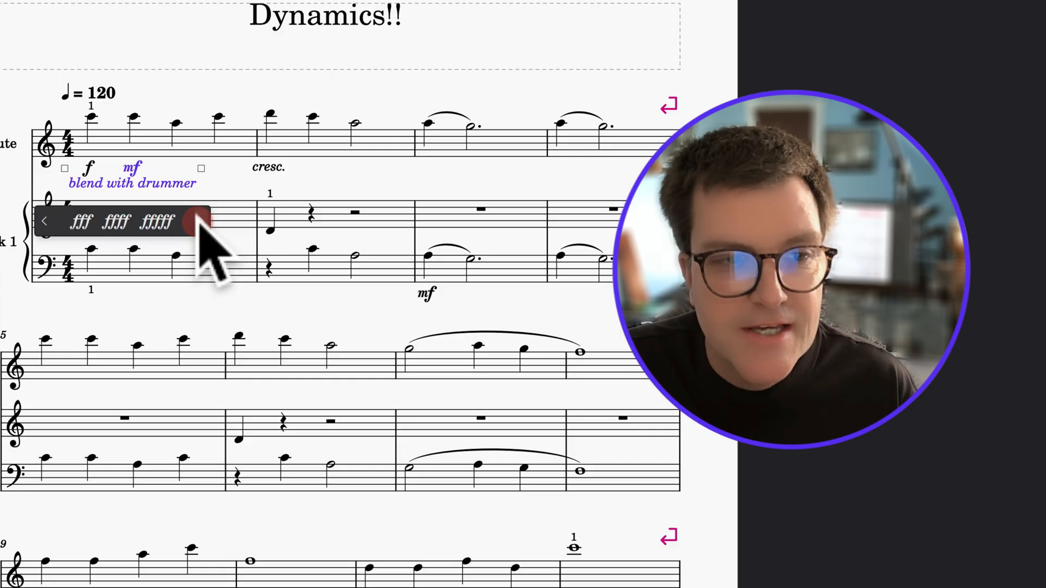
click(200, 221)
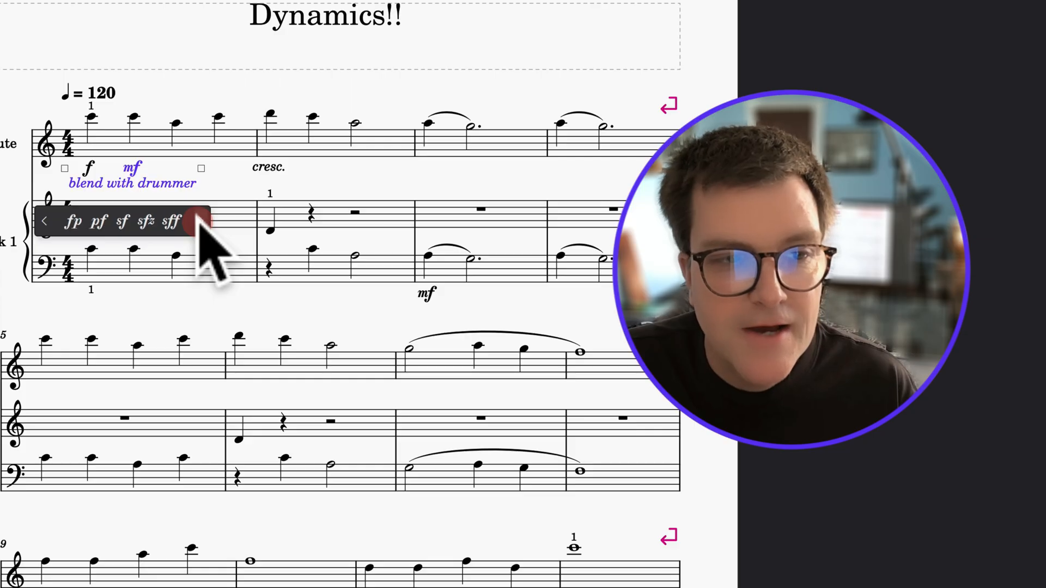
click(44, 221)
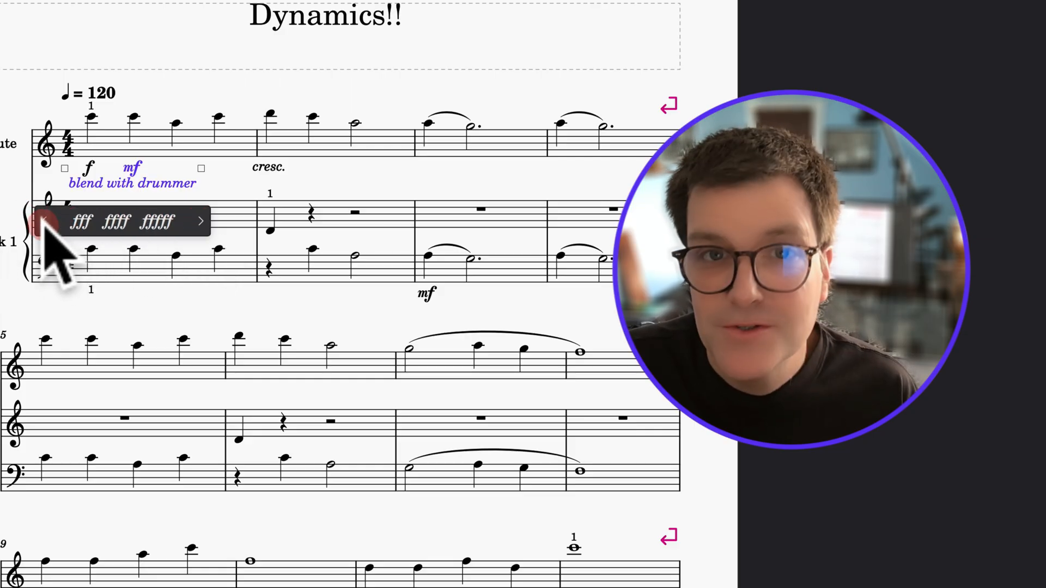
click(438, 143)
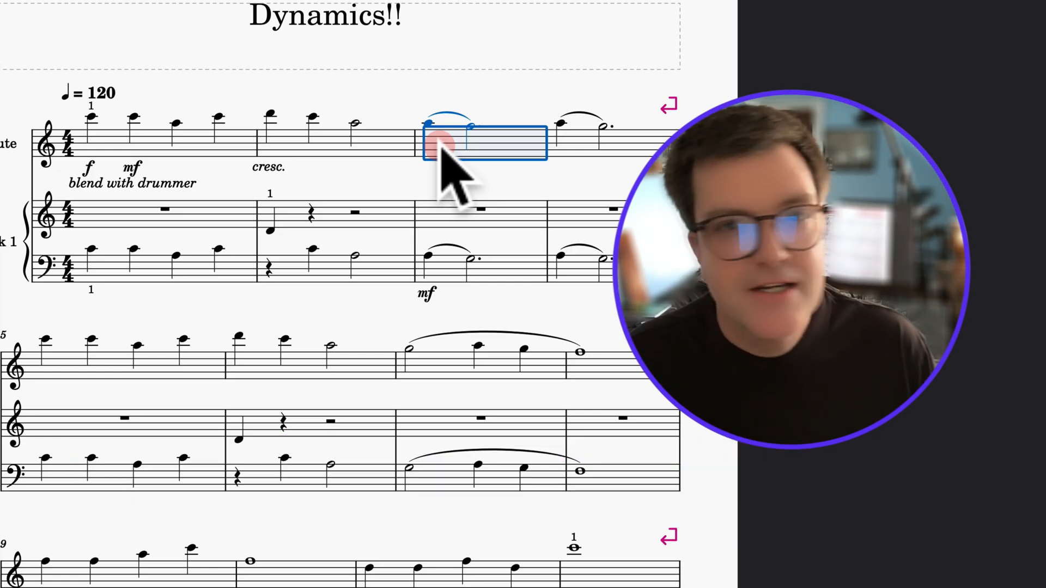
click(483, 107)
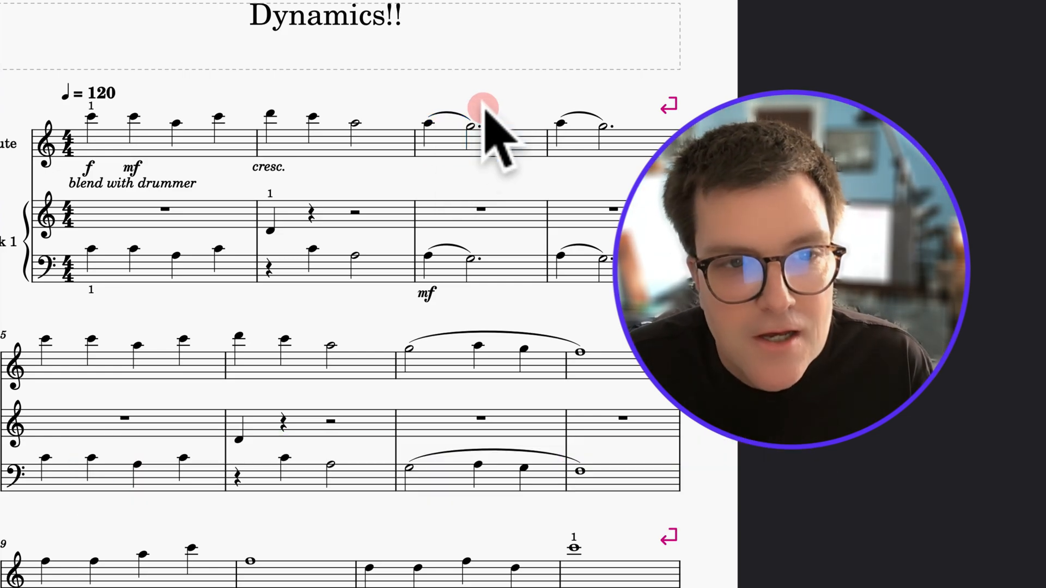
Step: Try adding a crescendo hairpin under the flute's measure 3 with a pp dynamic at its start
click(514, 142)
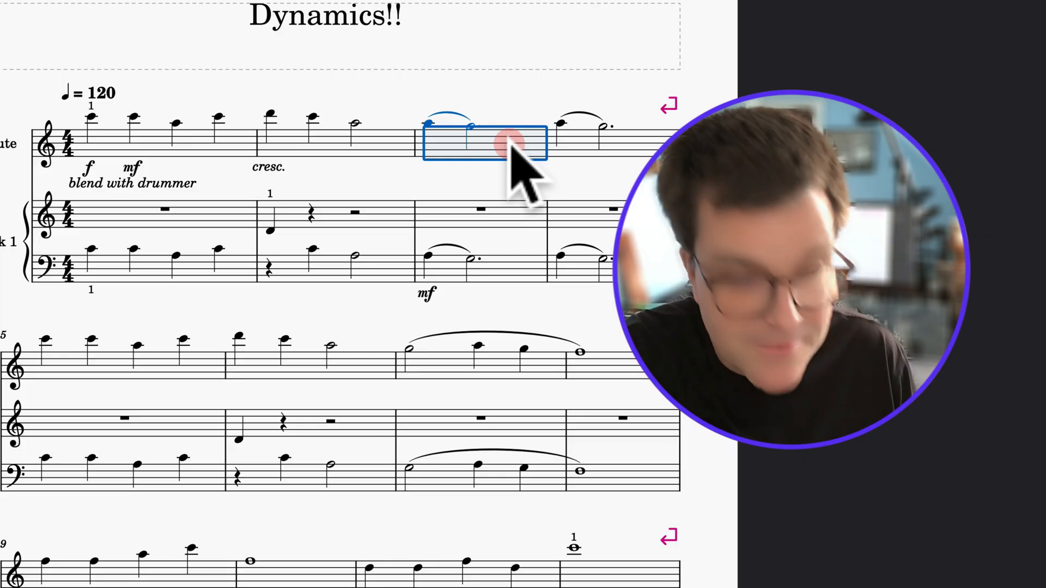
key(shift+comma)
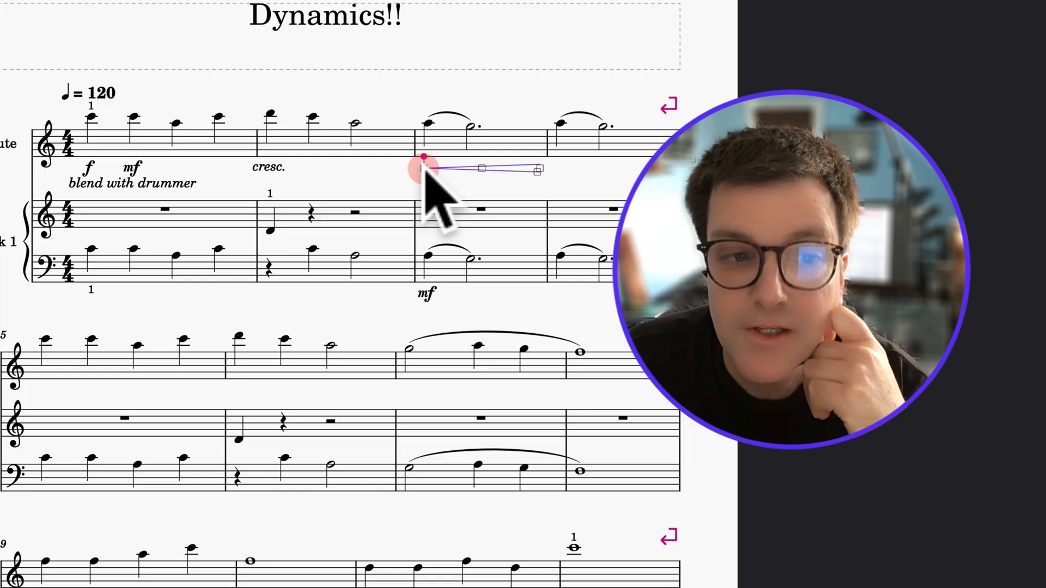
drag(424, 165, 438, 166)
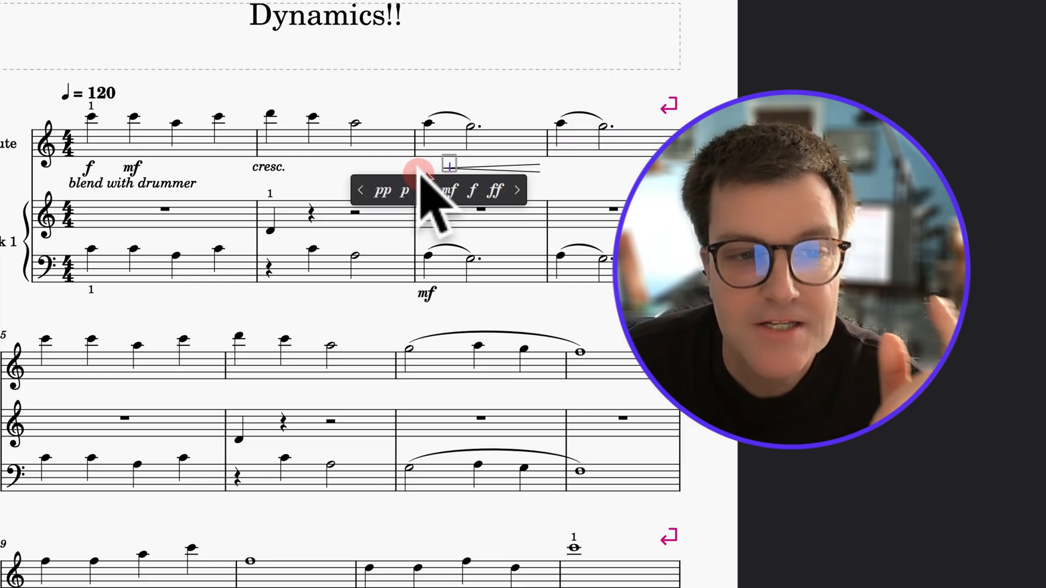
click(381, 190)
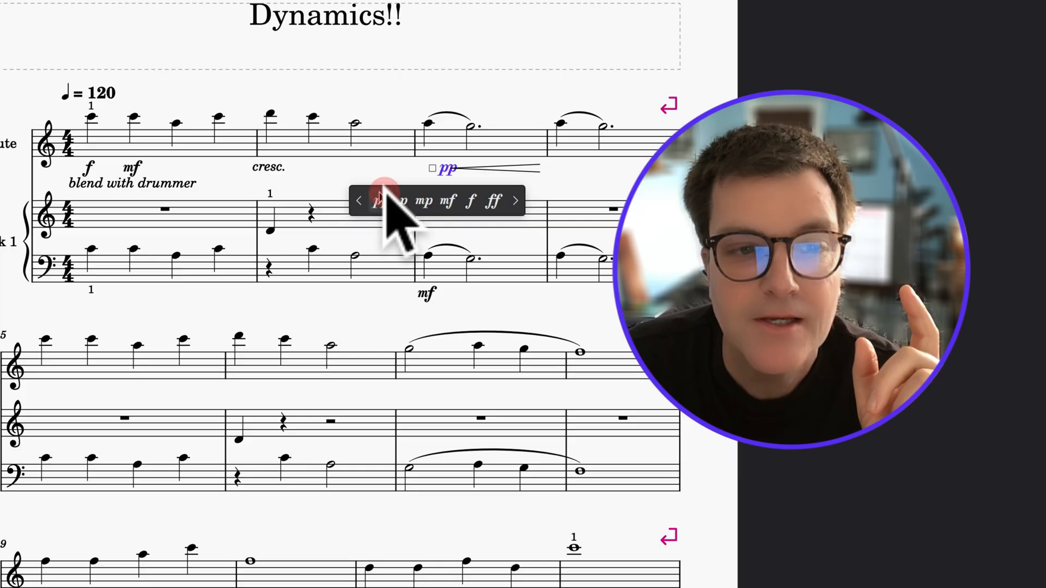
Step: Remove the misplaced pp dynamic and the crescendo hairpin from the flute's measure 3
drag(436, 168, 432, 168)
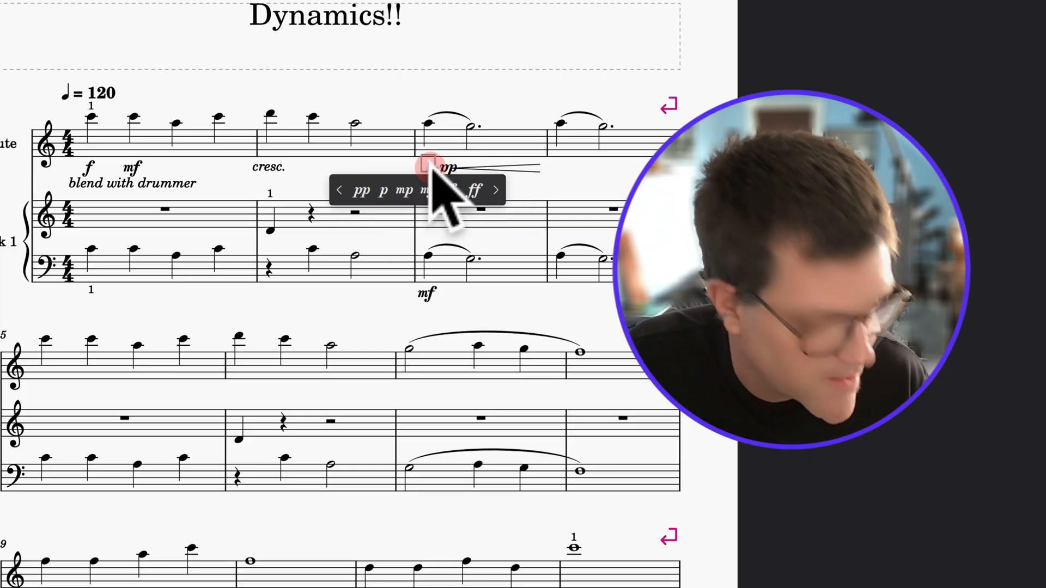
key(Escape)
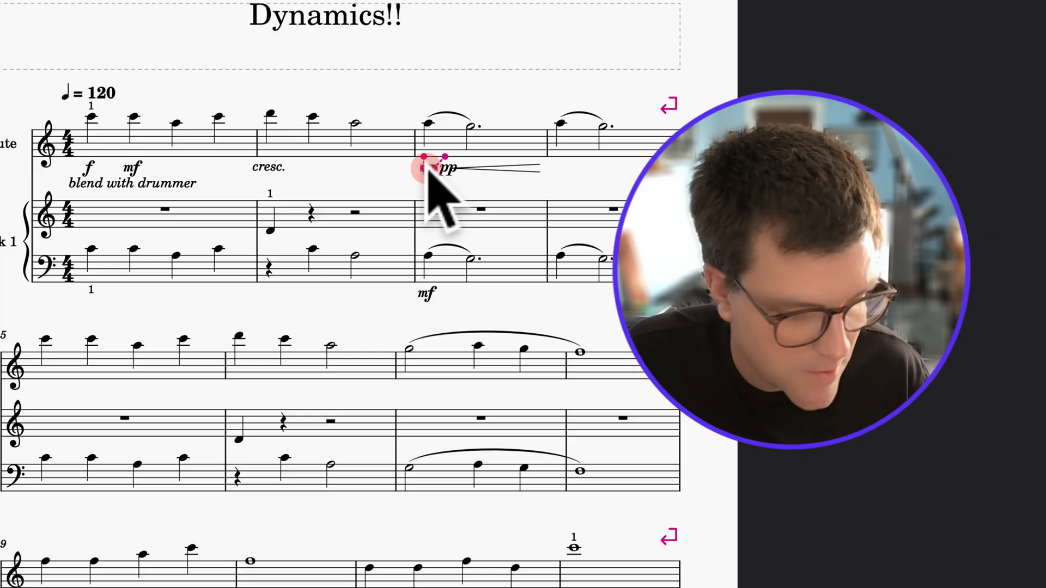
click(429, 168)
key(Delete)
drag(444, 167, 435, 171)
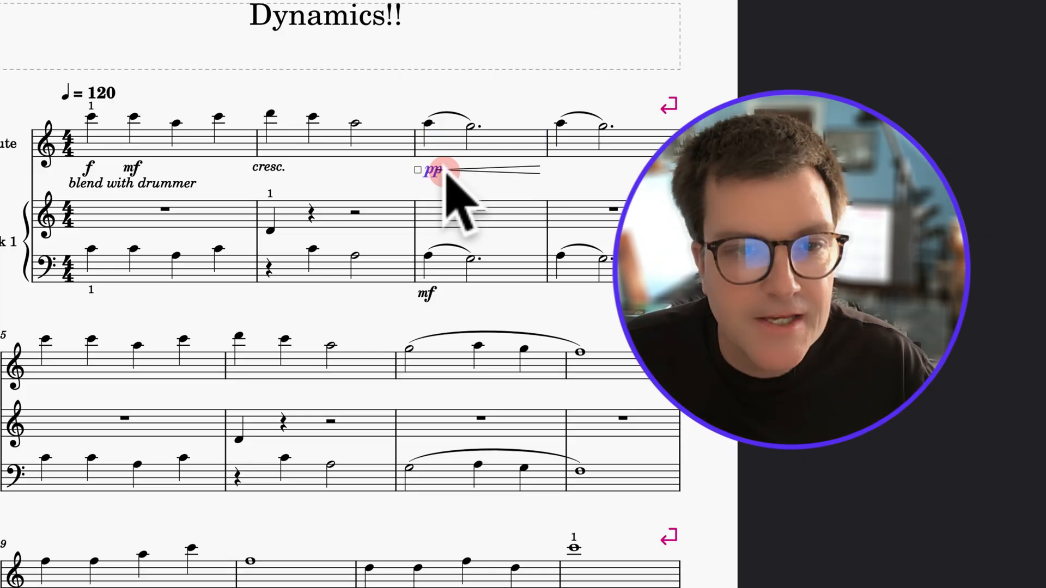
key(Delete)
click(446, 166)
key(Delete)
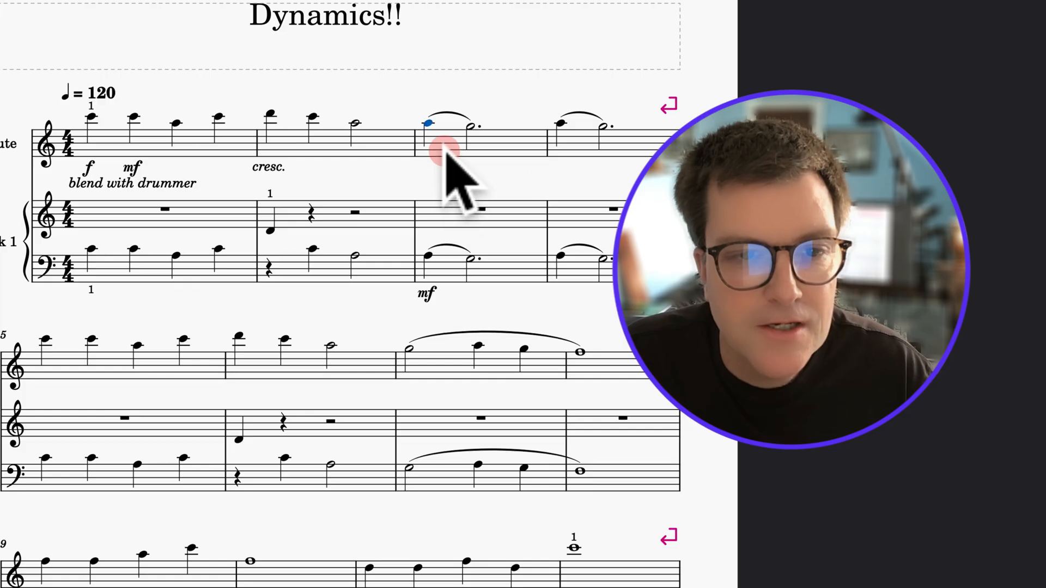
Step: Add a crescendo hairpin across the flute's measure 3 and attach a pp dynamic at its start
click(443, 151)
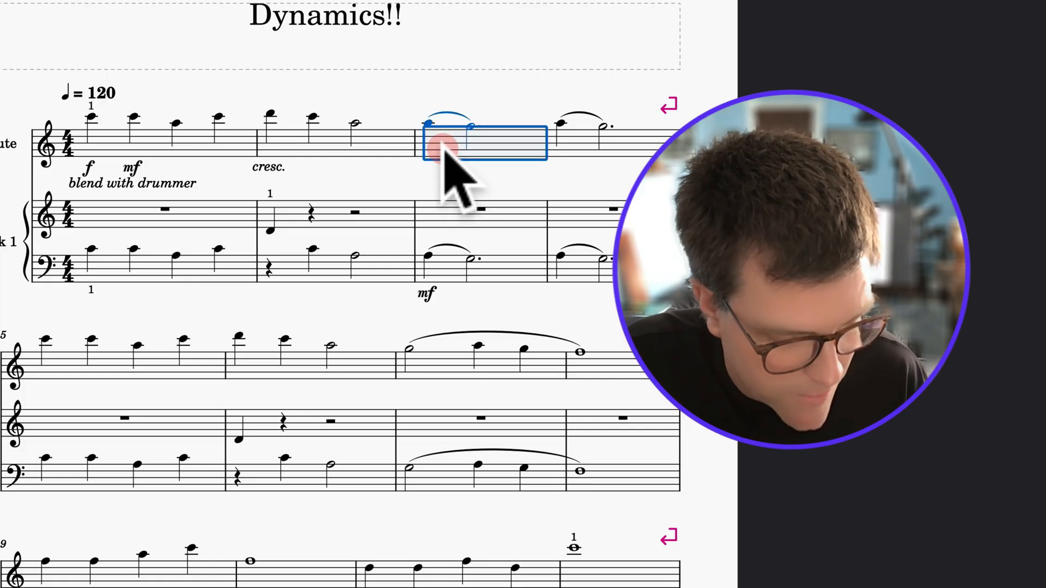
key(shift+comma)
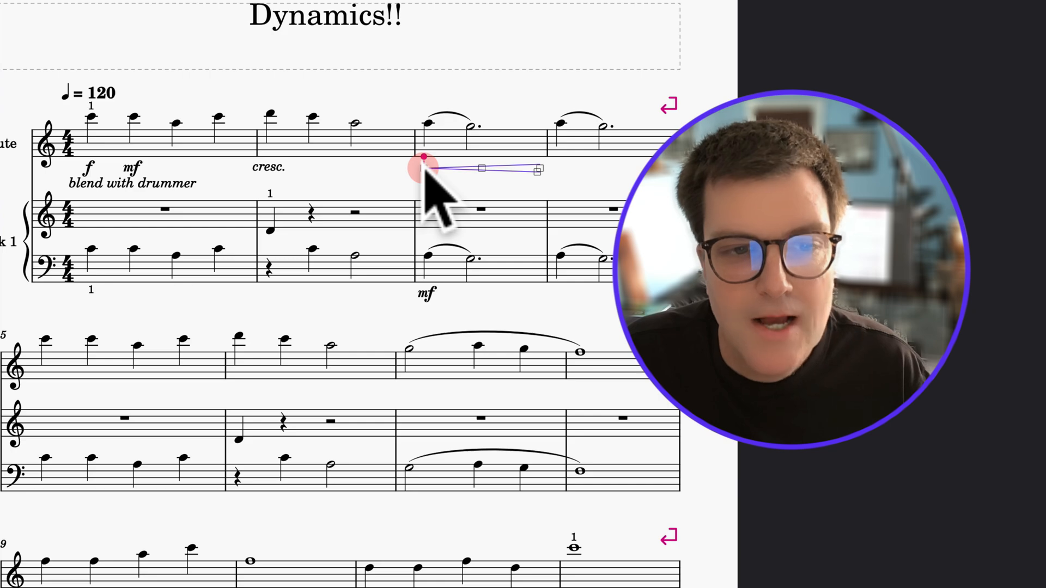
double_click(425, 168)
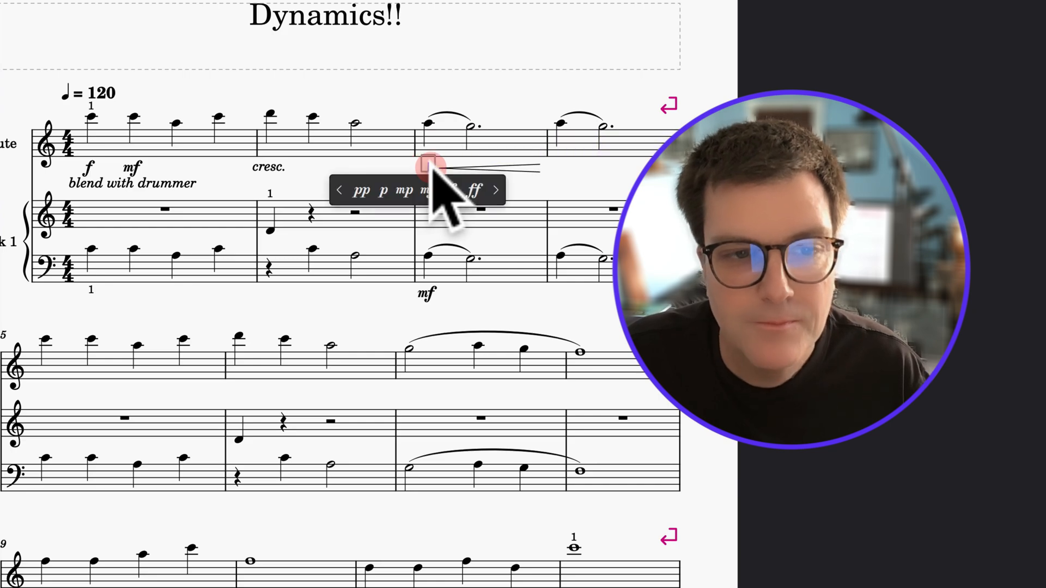
click(364, 191)
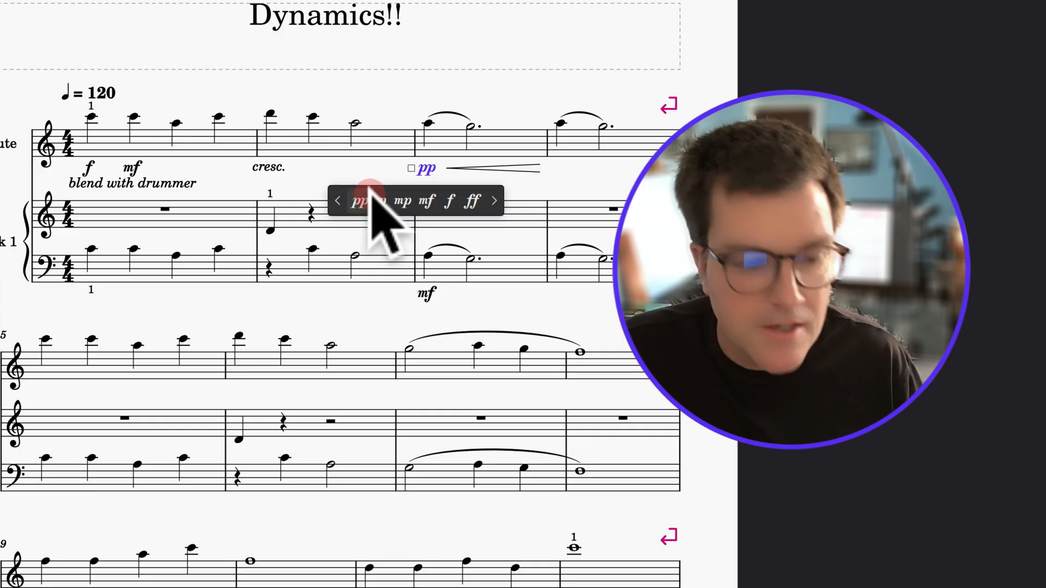
Step: Attach an fff dynamic to the end of the crescendo hairpin in the flute's measure 3
click(462, 167)
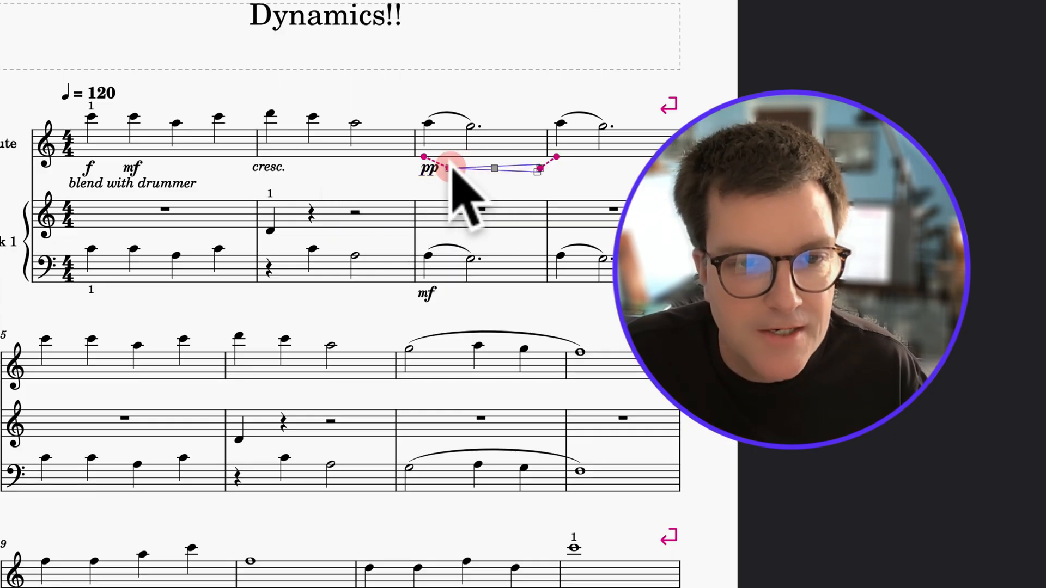
click(448, 168)
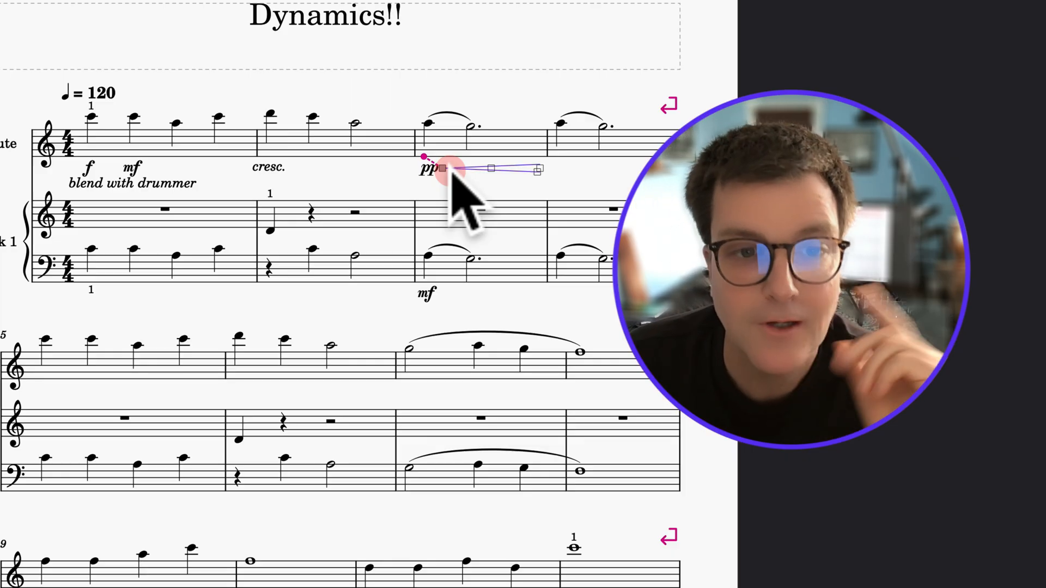
click(537, 170)
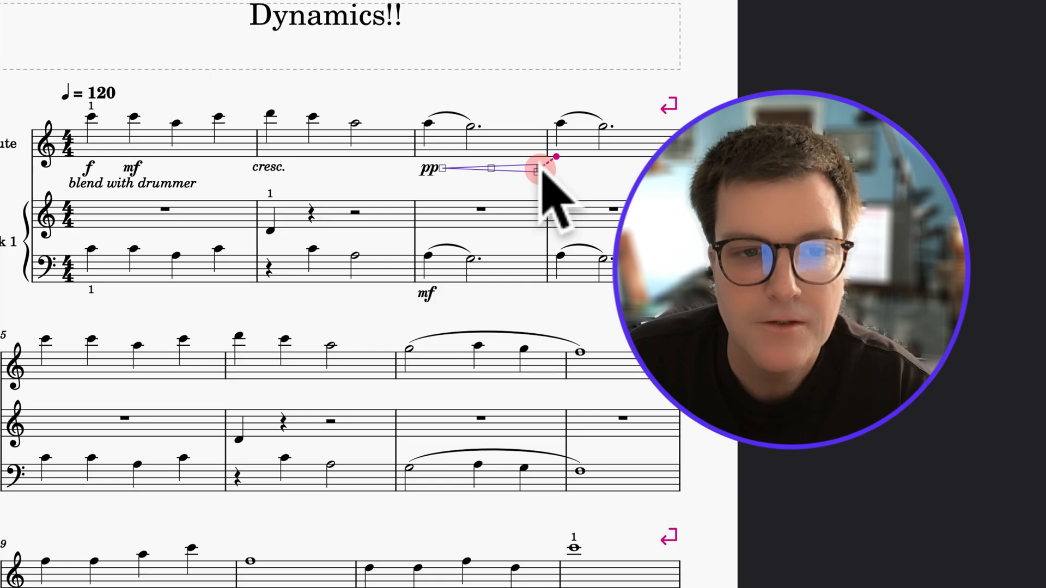
drag(539, 170, 551, 175)
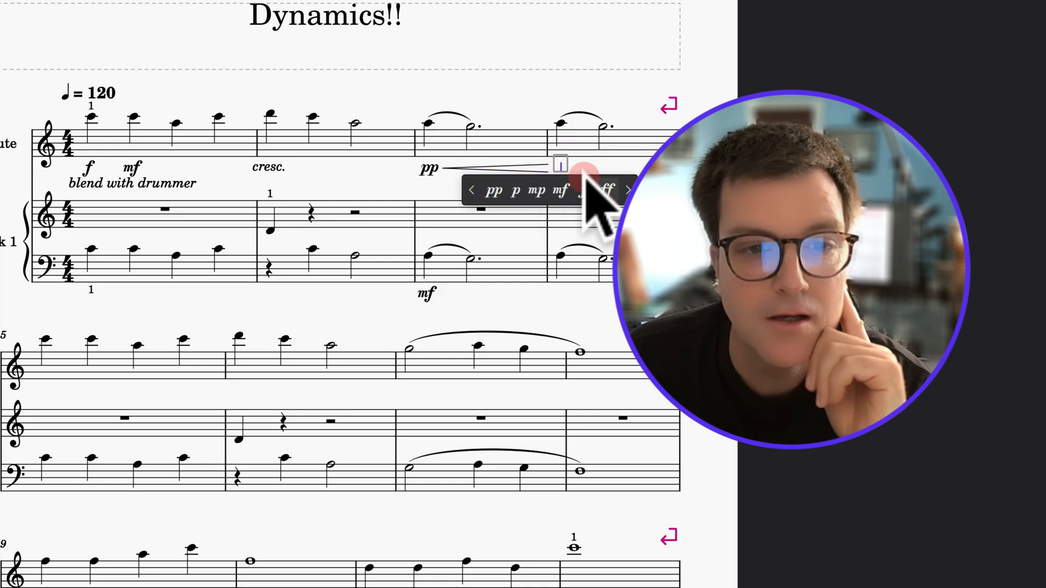
text(ff)
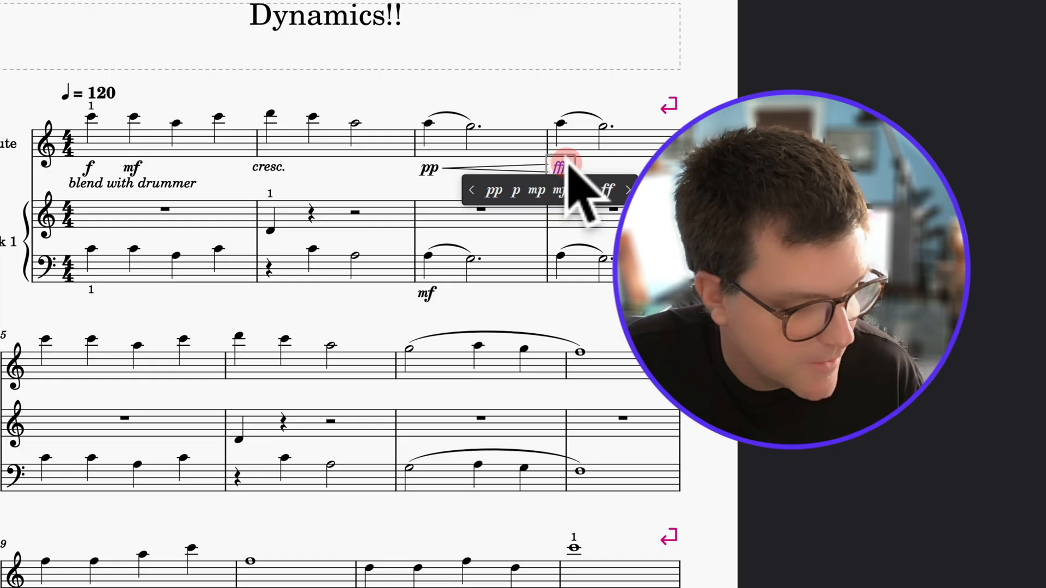
text(f)
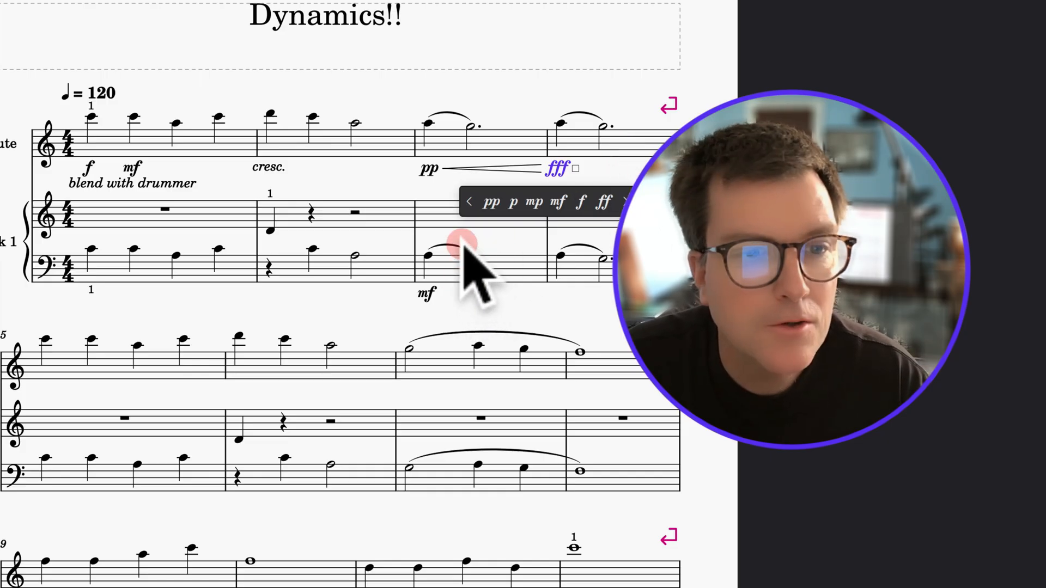
Step: Add a diminuendo hairpin across the flute's measure 5
click(148, 368)
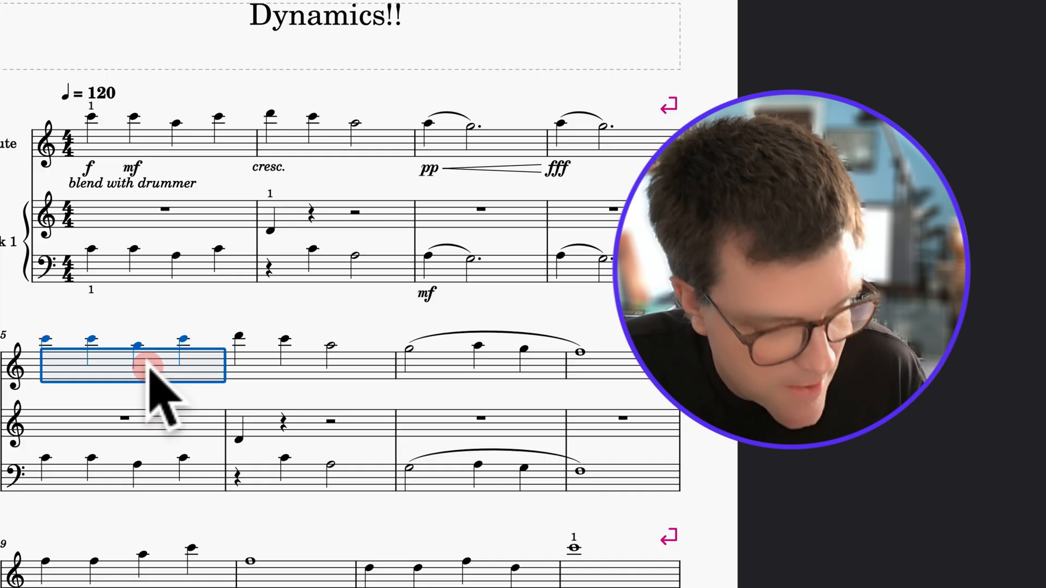
key(shift+period)
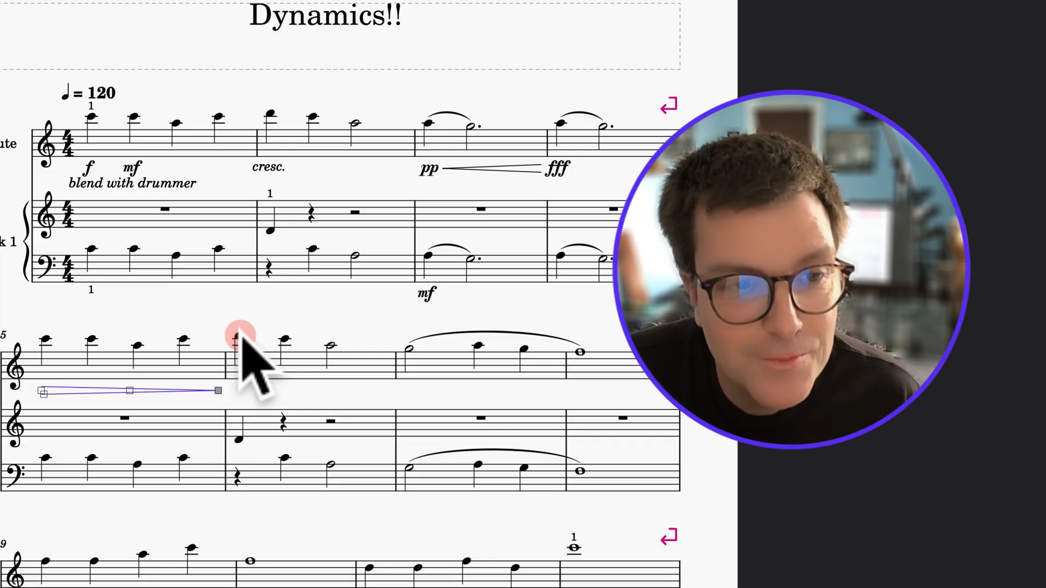
Step: Try adding expression text beneath the flute's first note in measure 6 and switching its text style to Dynamics
click(240, 336)
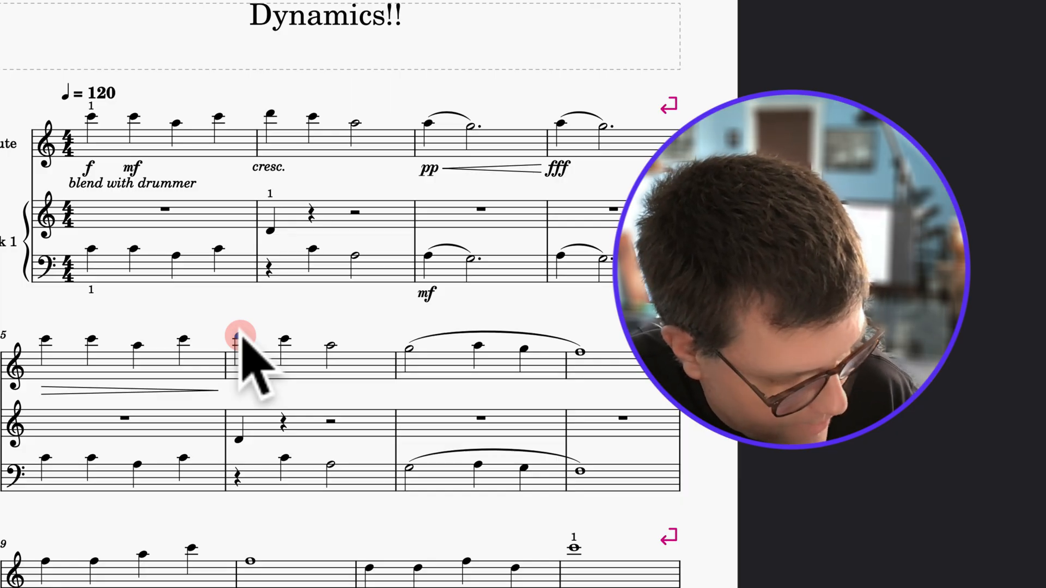
key(ctrl+e)
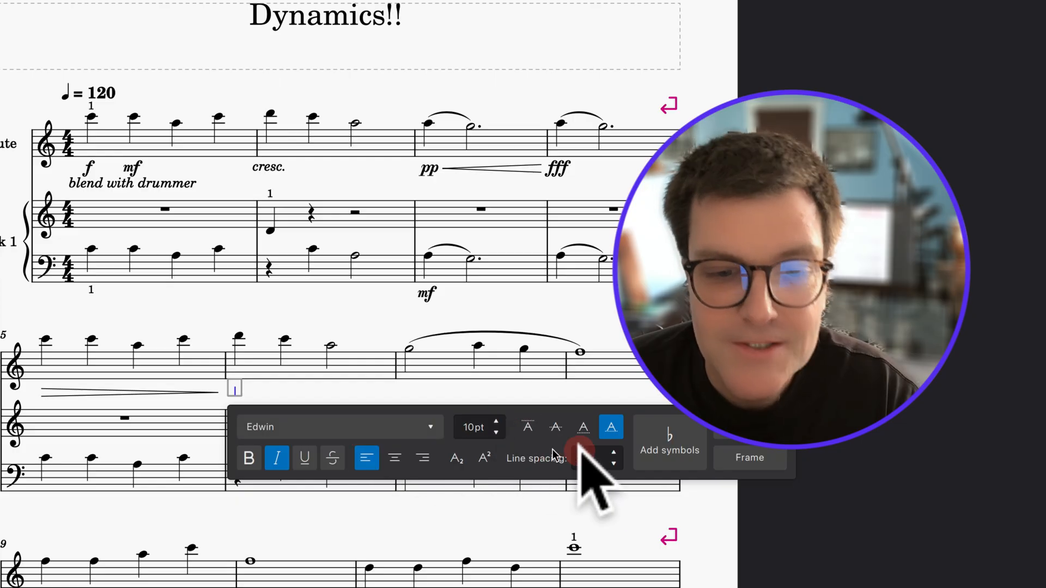
click(742, 444)
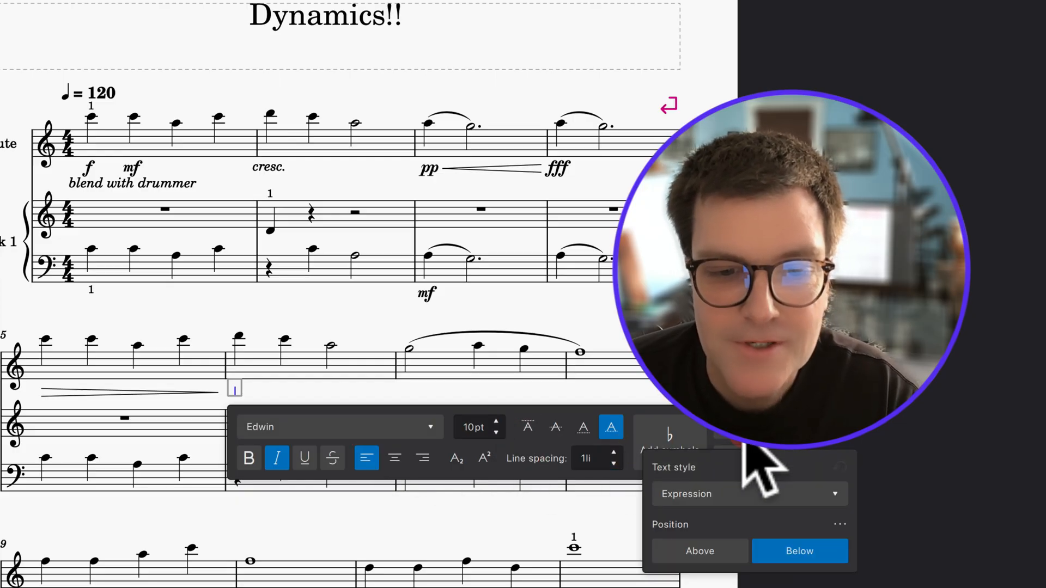
click(751, 488)
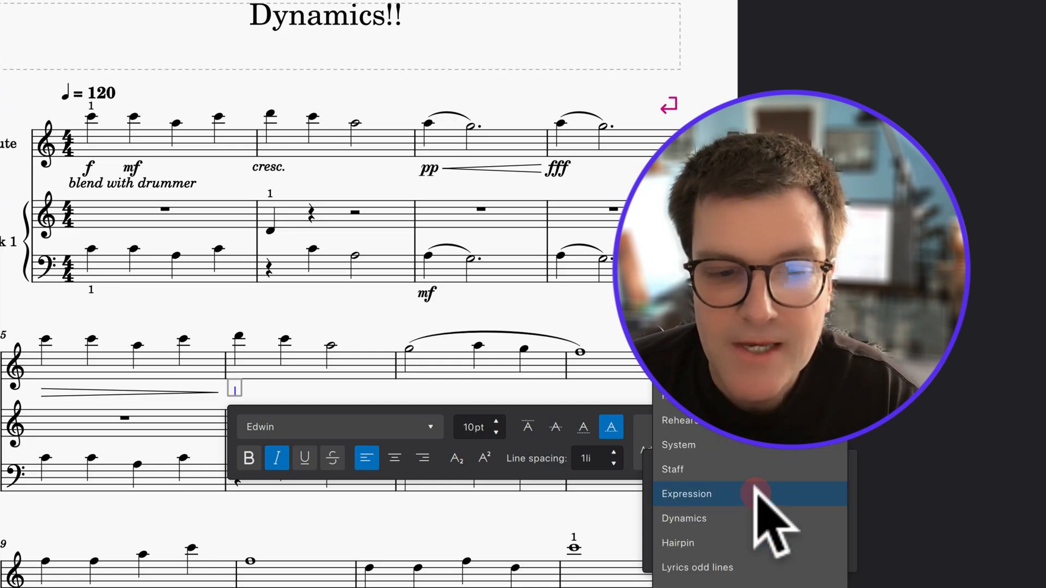
click(744, 515)
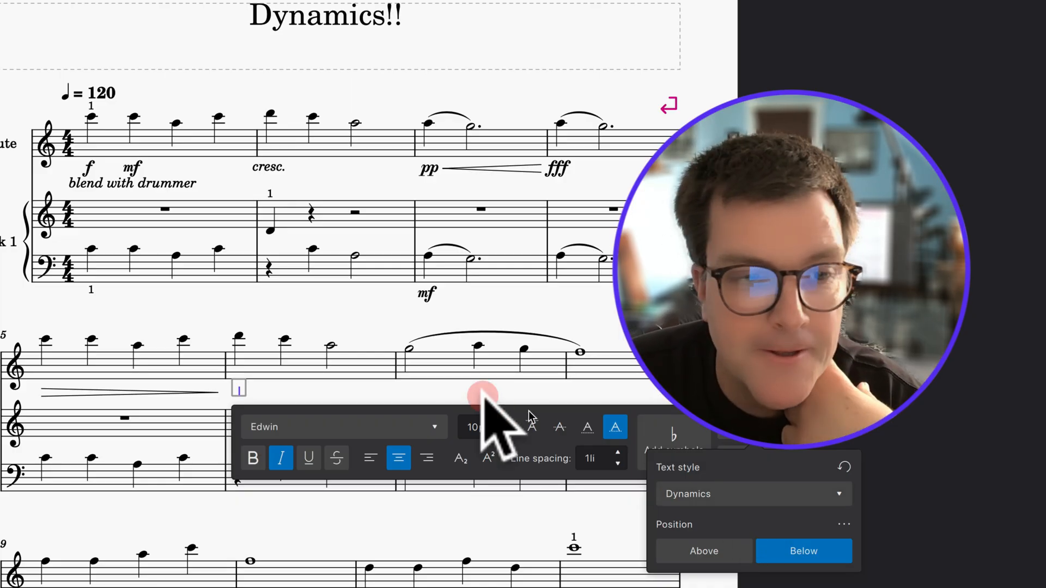
click(331, 394)
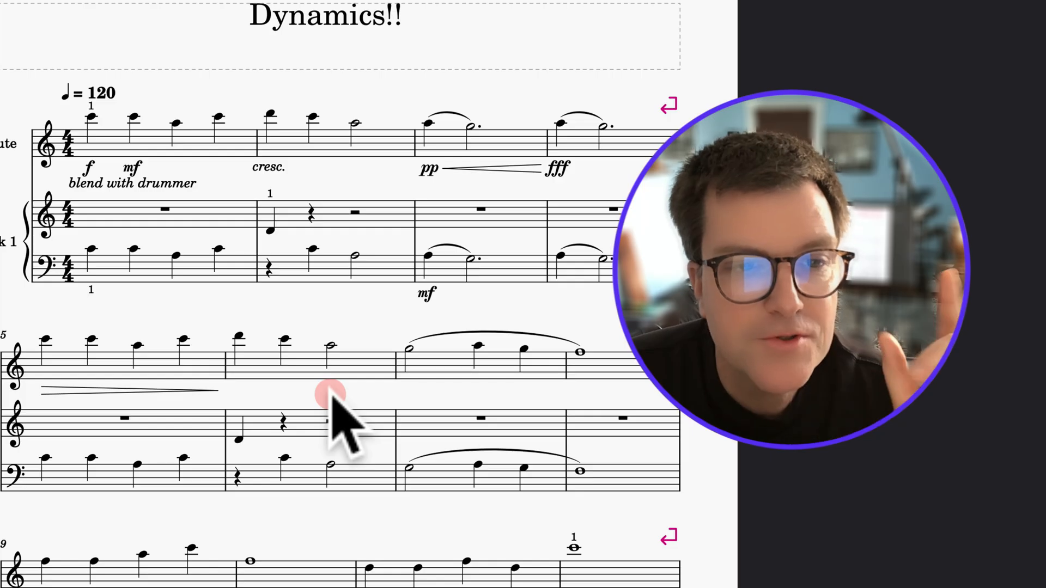